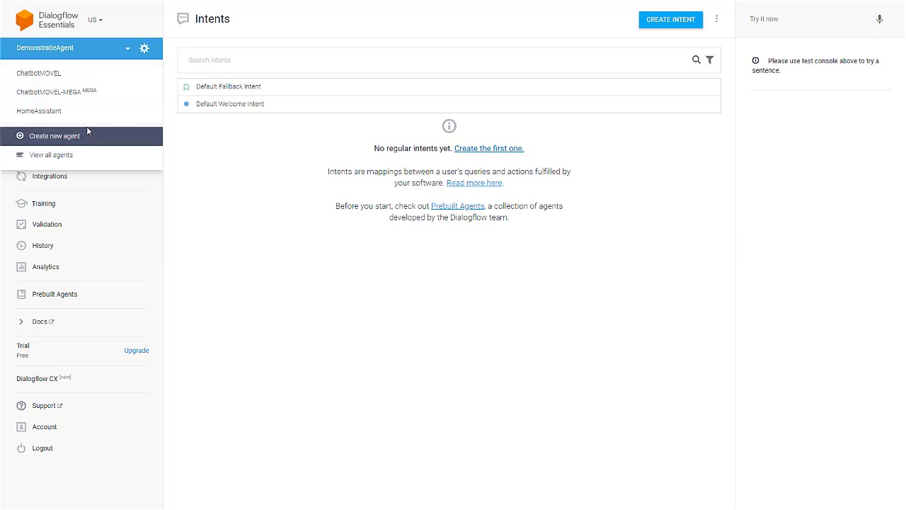
# - Create a new agent named AIAgent with Dutch — nl as its default language
pyautogui.click(53, 142)
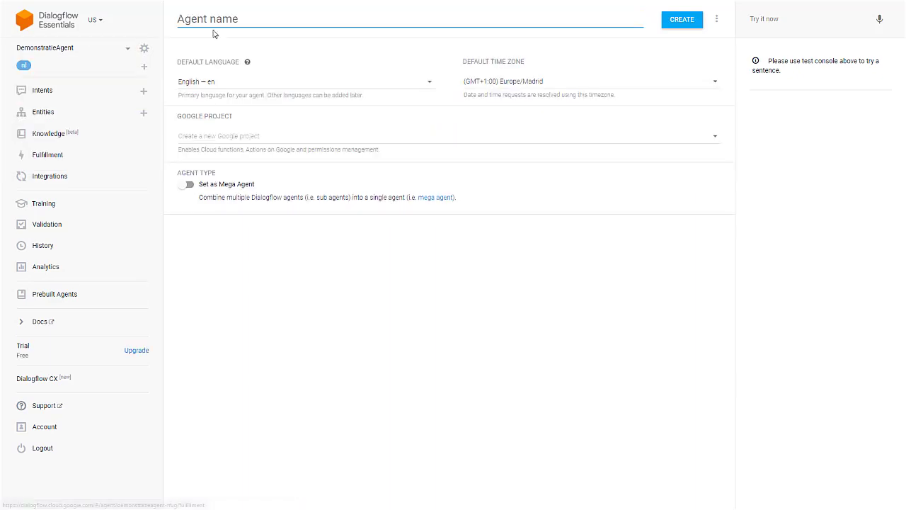
pyautogui.write('Al')
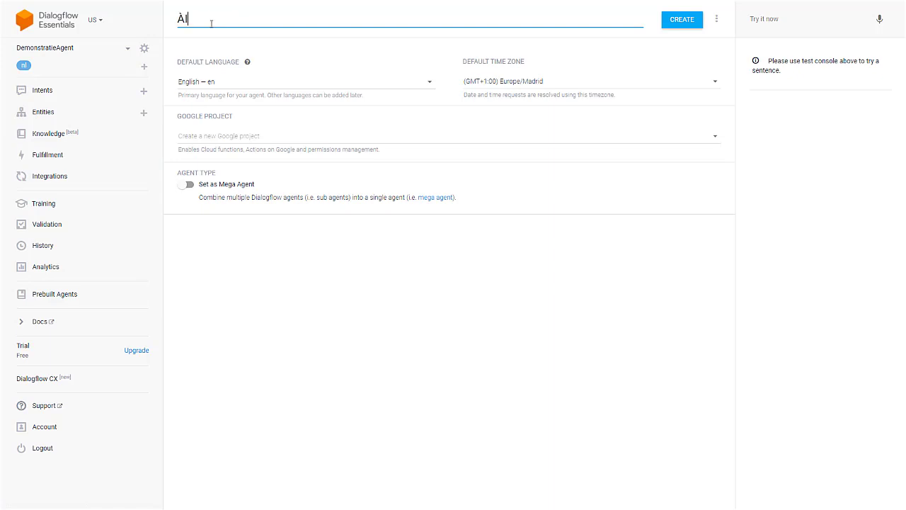
pyautogui.press('BackSpace')
pyautogui.write('AlAgent')
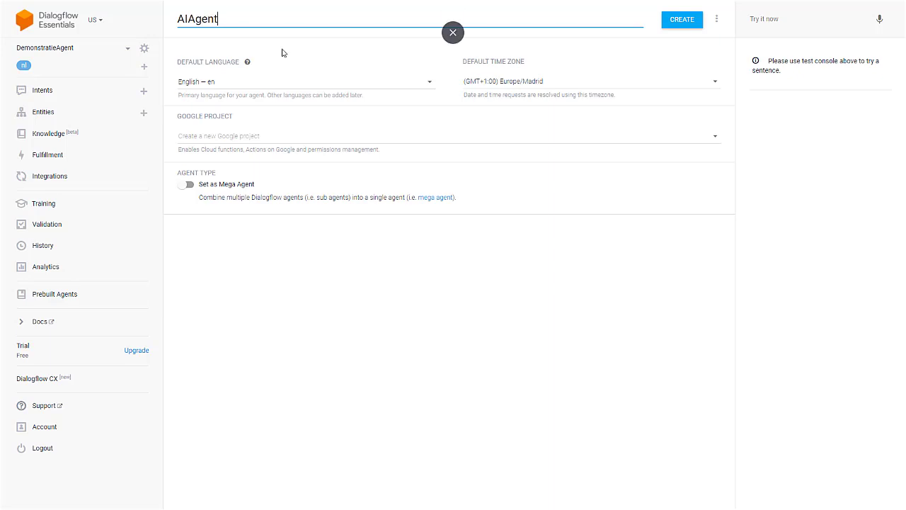
pyautogui.click(281, 83)
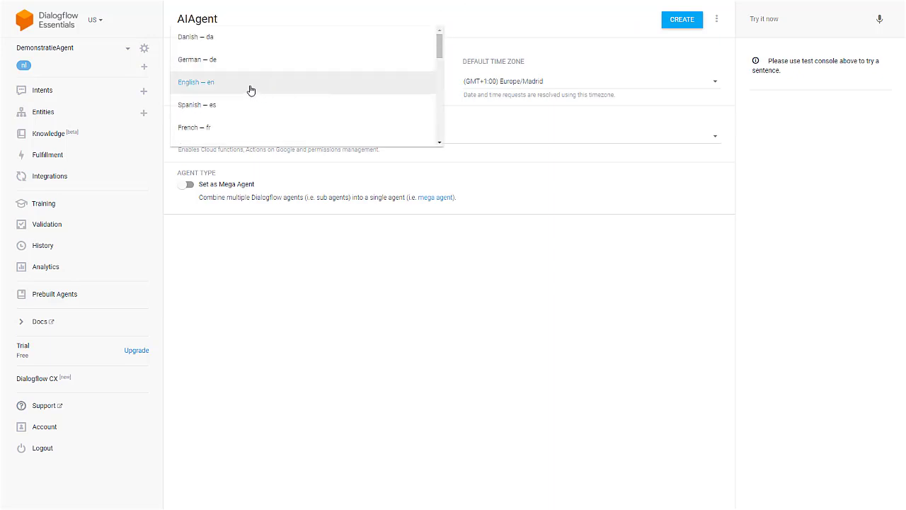
pyautogui.scroll(-3, 249, 88)
pyautogui.scroll(-3, 239, 87)
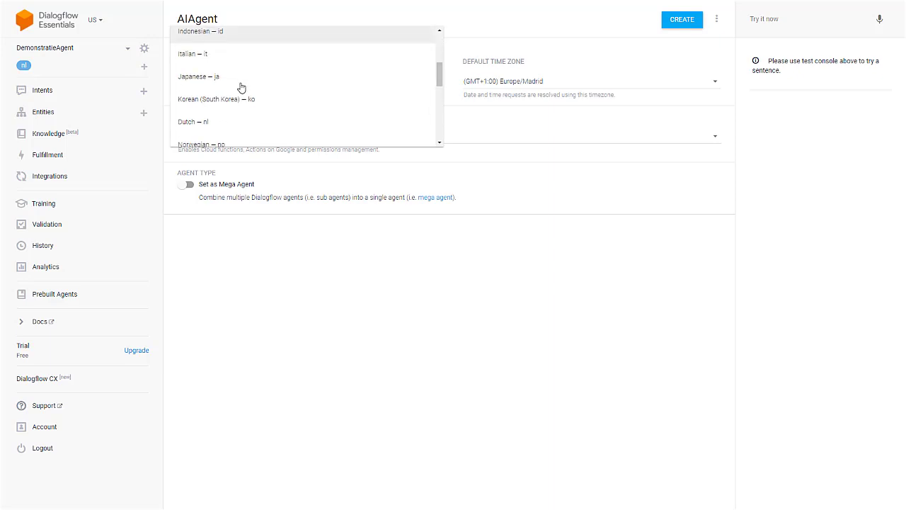
pyautogui.click(204, 79)
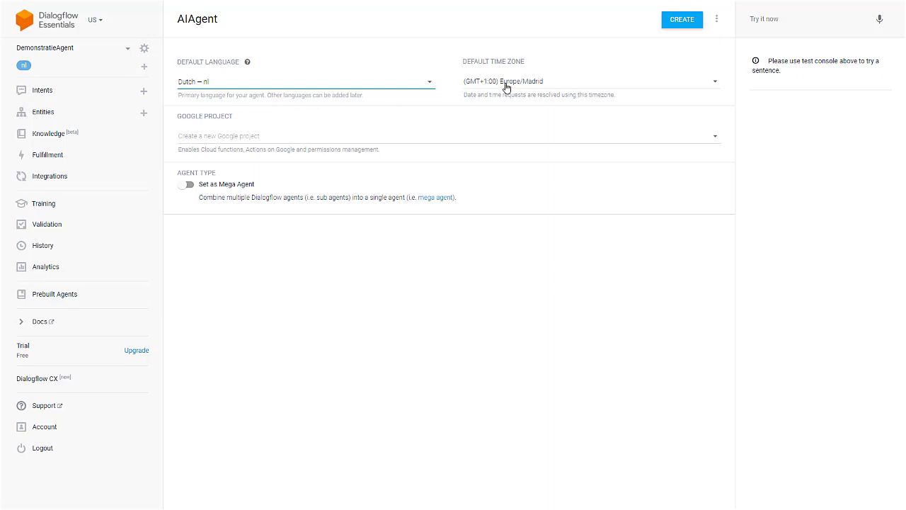
pyautogui.click(681, 21)
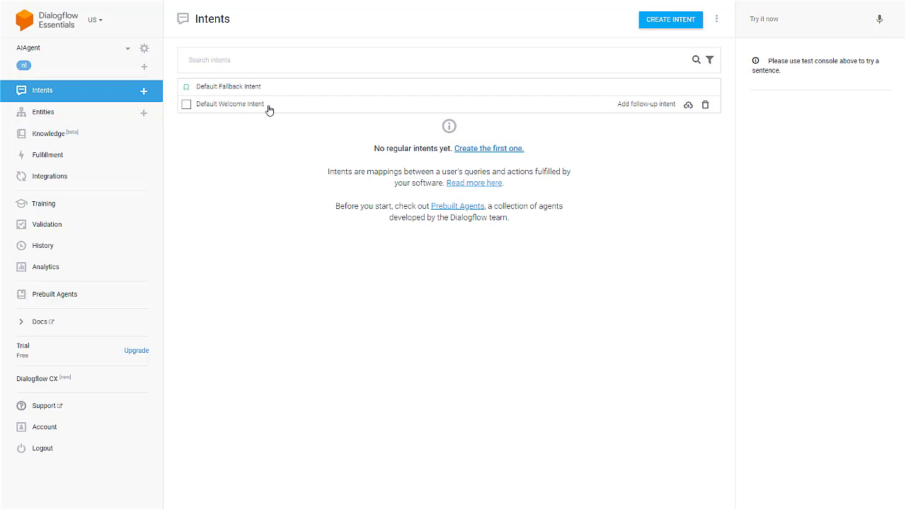
# - Test the agent with the message "Hallo" and open the matched intent to review its training phrases
pyautogui.click(768, 20)
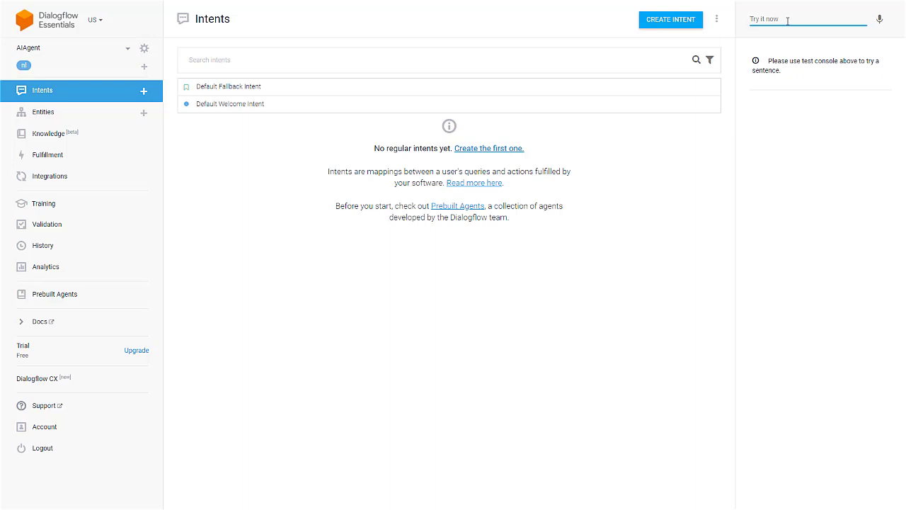
pyautogui.write('hallo')
pyautogui.press('Return')
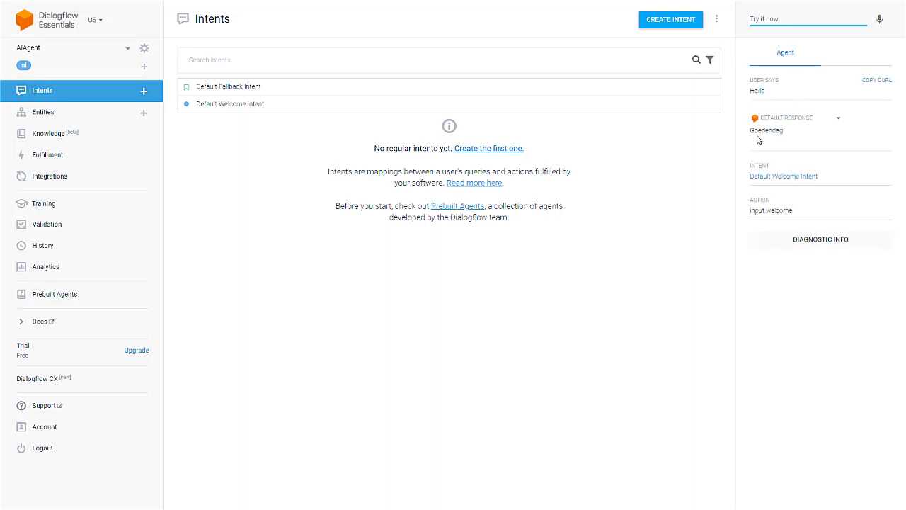
pyautogui.click(787, 182)
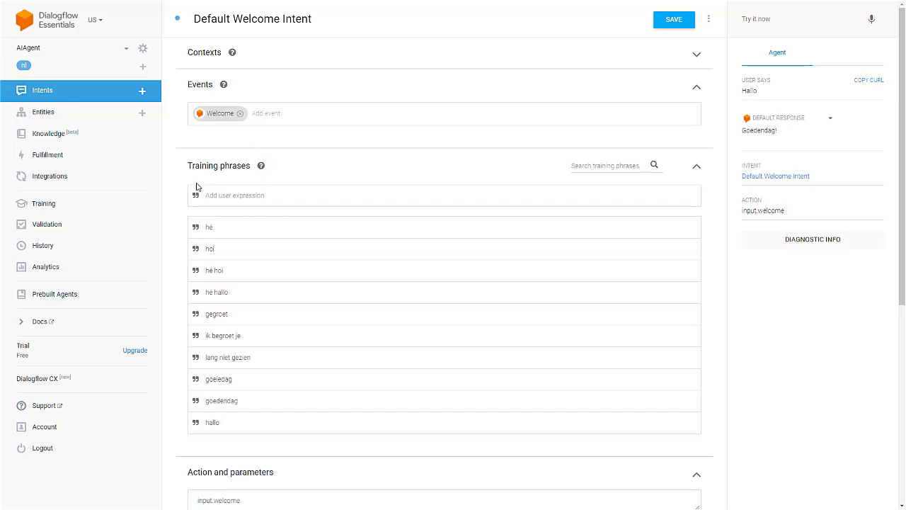
pyautogui.scroll(-1, 261, 229)
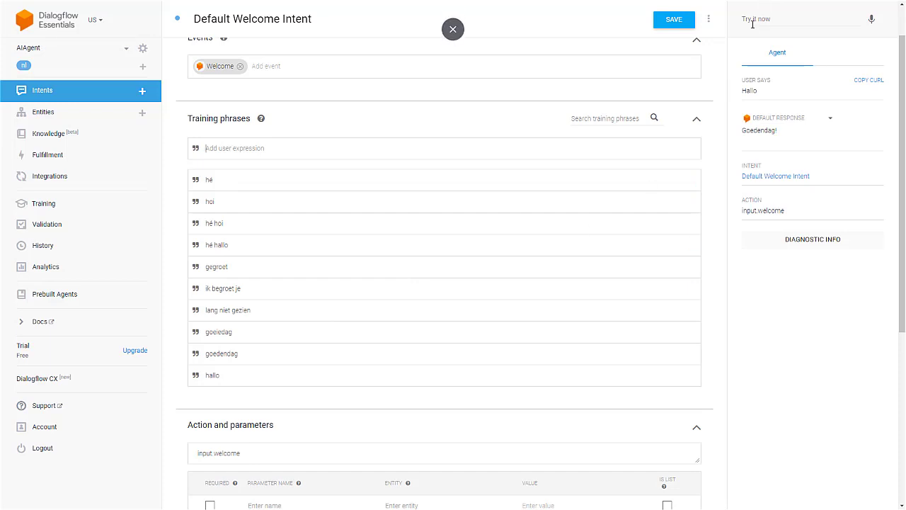
# - Test the agent with the message "goedemorgen"
pyautogui.click(751, 21)
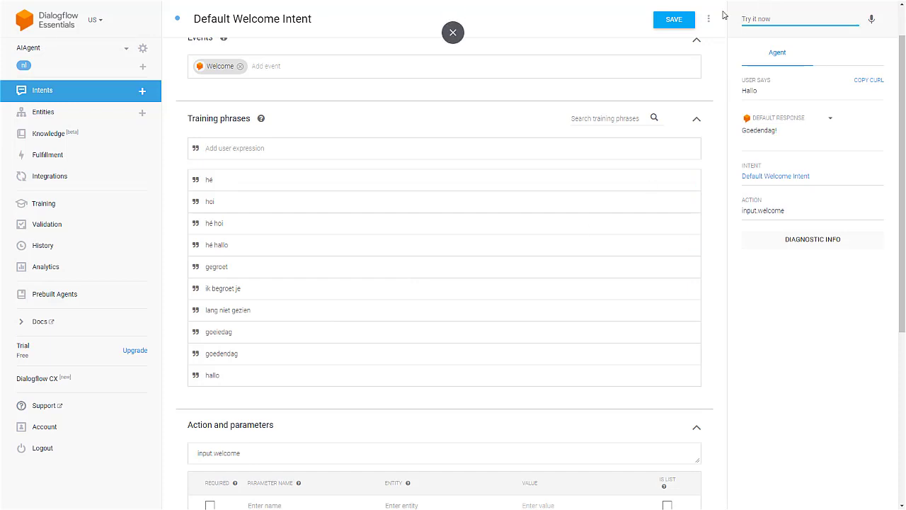
pyautogui.write('goedemorgen')
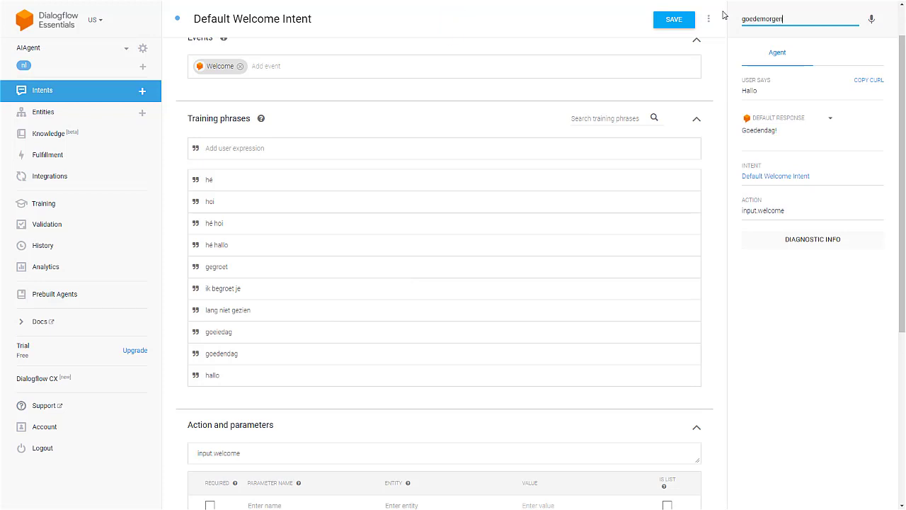
pyautogui.press('Return')
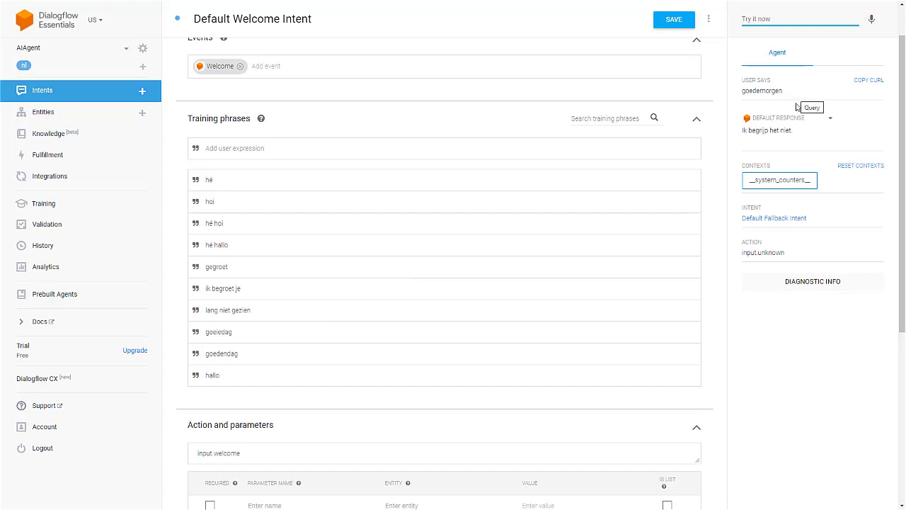
# - Open the Default Fallback Intent matched by the test message and examine its training phrases, action and text responses
pyautogui.click(771, 221)
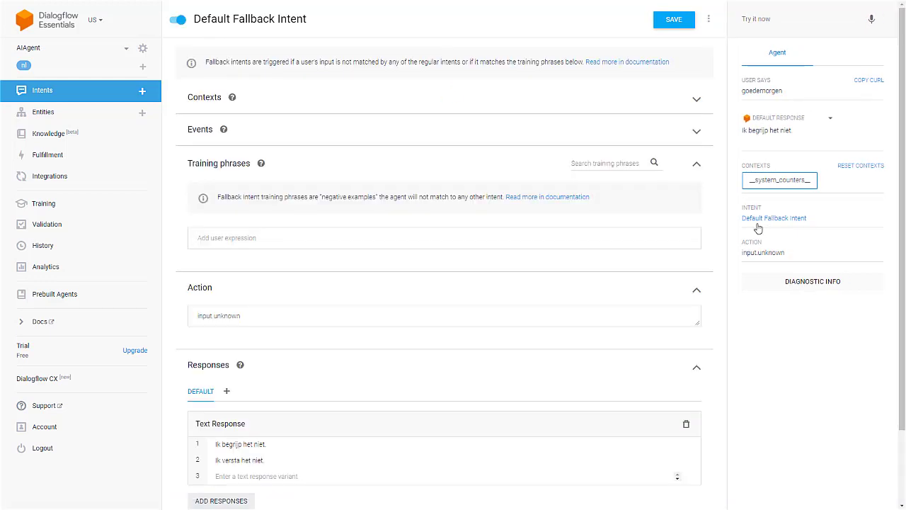
pyautogui.scroll(-1, 524, 243)
pyautogui.scroll(-2, 525, 243)
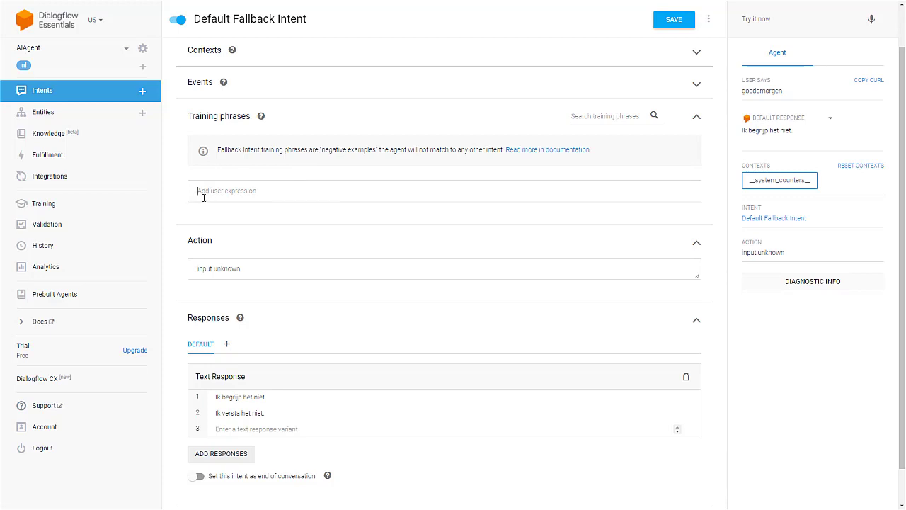
pyautogui.scroll(-1, 279, 205)
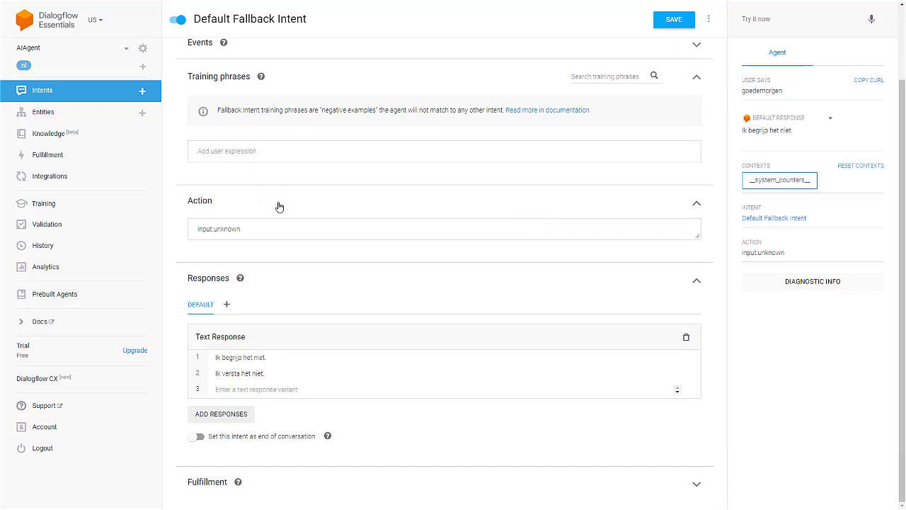
pyautogui.click(272, 356)
pyautogui.click(275, 374)
pyautogui.scroll(2, 399, 304)
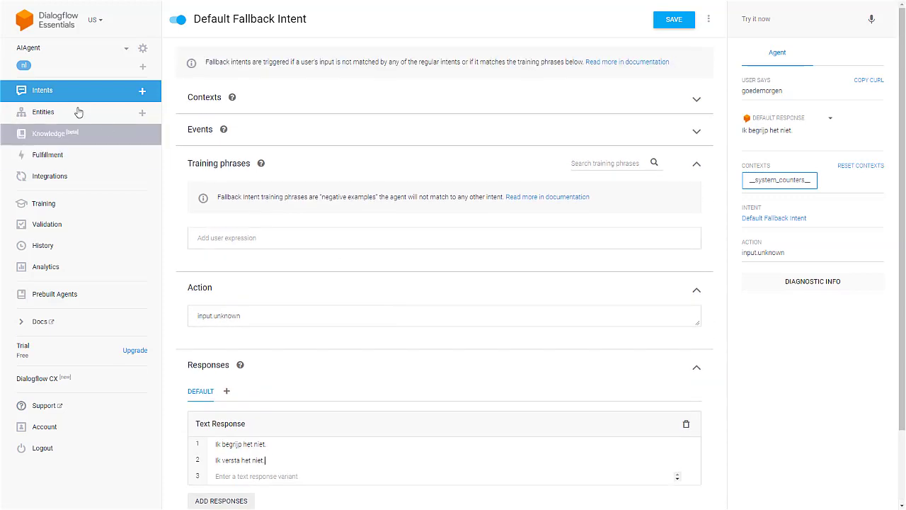
# - Create a new intent and name it Chatbot.Hoeheetje
pyautogui.click(51, 93)
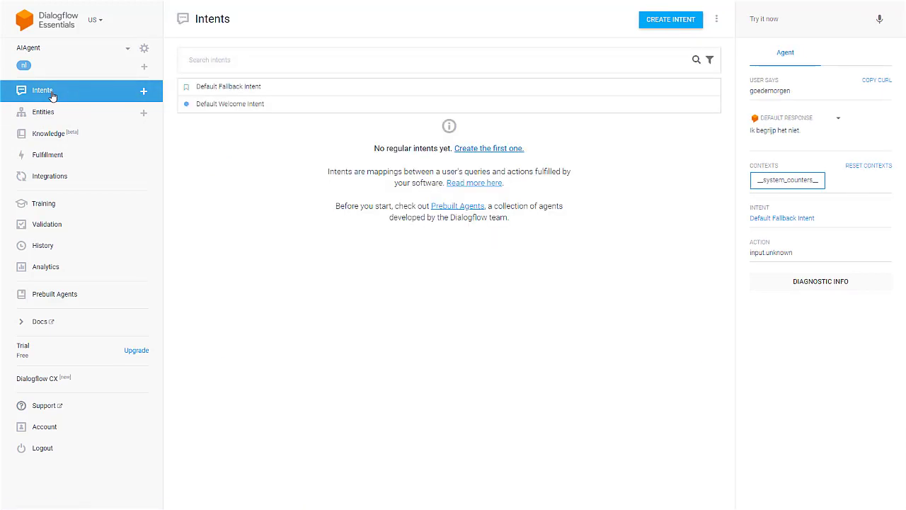
pyautogui.click(145, 95)
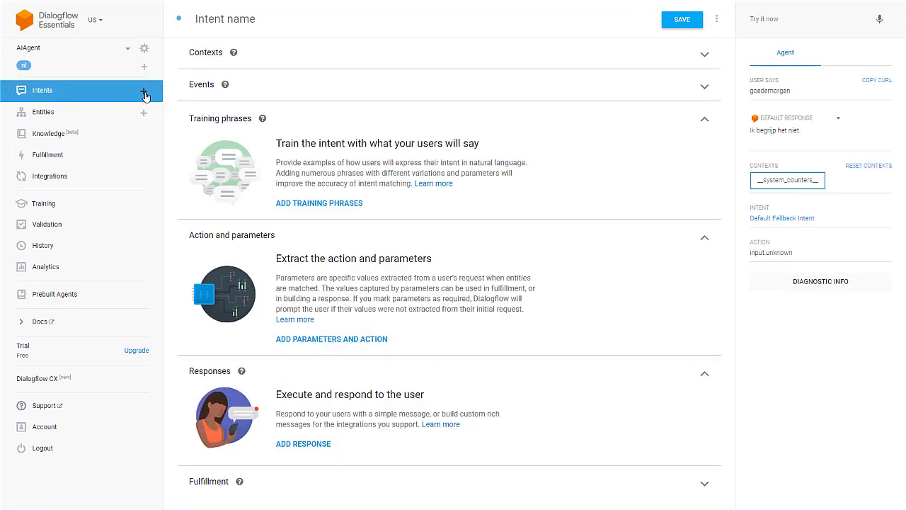
pyautogui.click(227, 21)
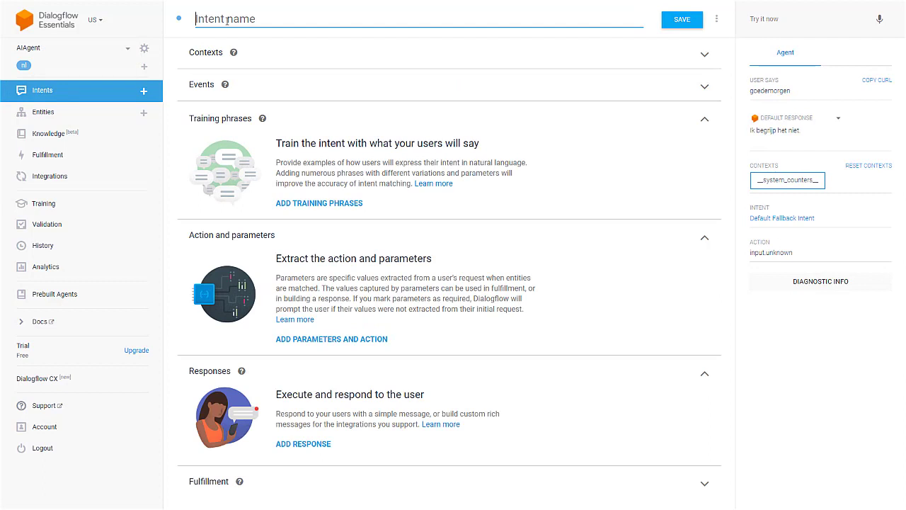
pyautogui.write('Chatbot.Hoeheetje')
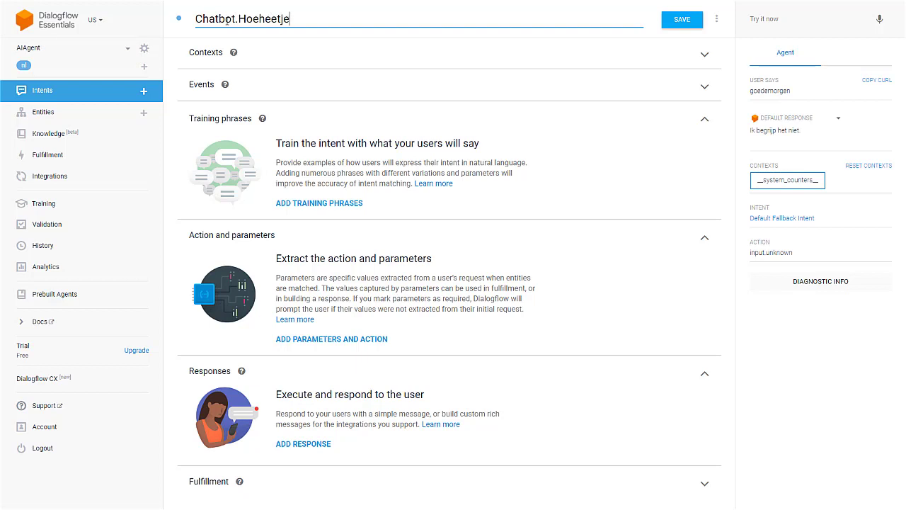
# - Add the training phrases "wat is je naam?", "hoe heet je?" and "wat ben je?" to the intent
pyautogui.click(215, 124)
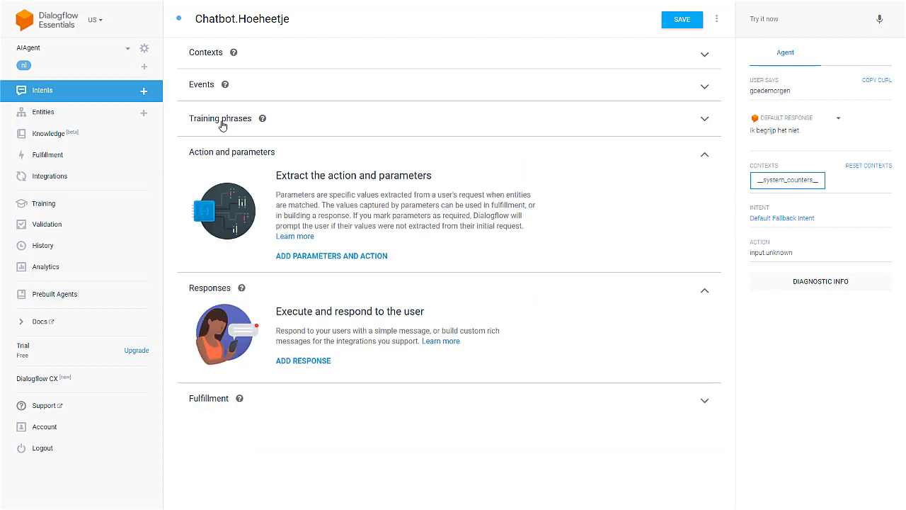
pyautogui.click(221, 124)
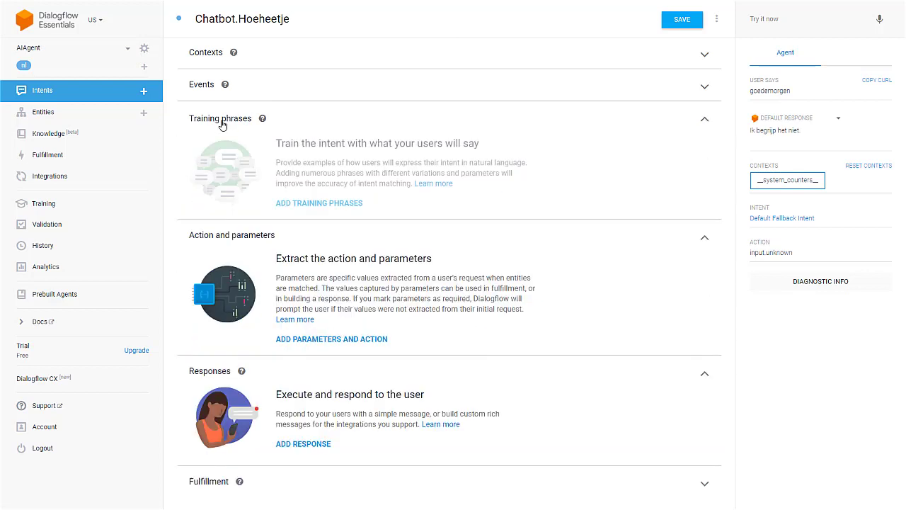
pyautogui.click(303, 201)
pyautogui.click(243, 148)
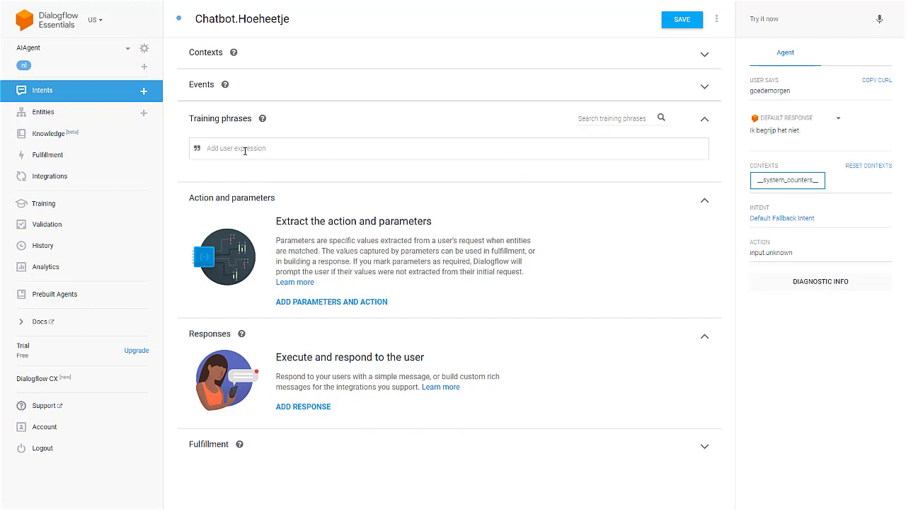
pyautogui.write('wat is je naam?')
pyautogui.press('Return')
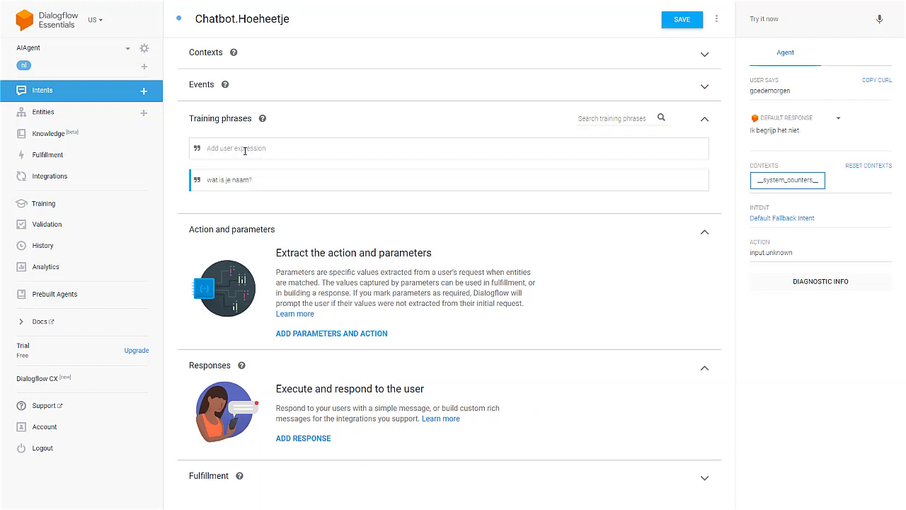
pyautogui.write('hoe heet je?')
pyautogui.press('Return')
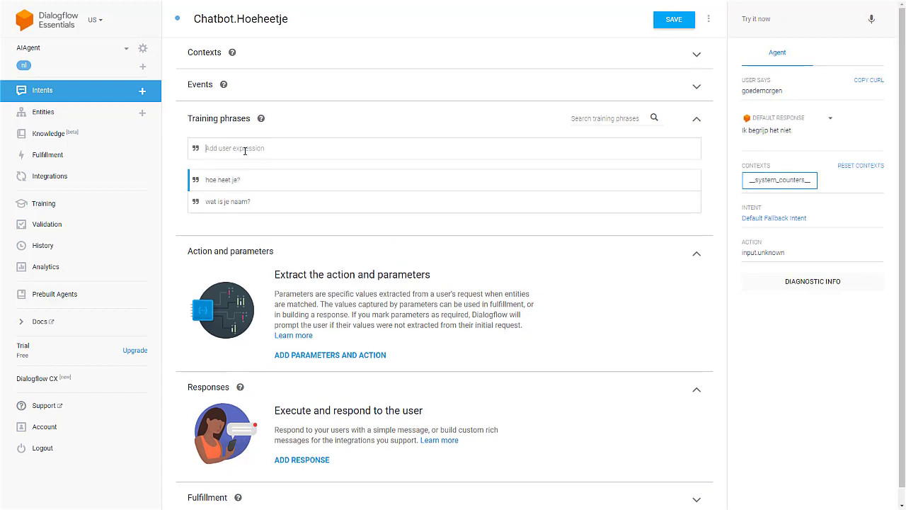
pyautogui.write('wat ben je?')
pyautogui.press('Return')
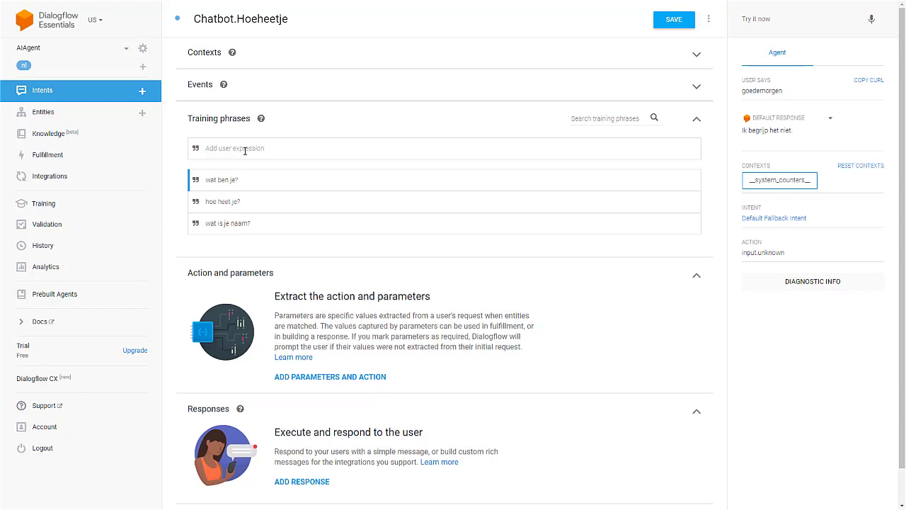
# - Add the training phrase "heb je ook een naam?" and check the parameter annotation on the word "een"
pyautogui.write('heb je ook een naam?')
pyautogui.press('Return')
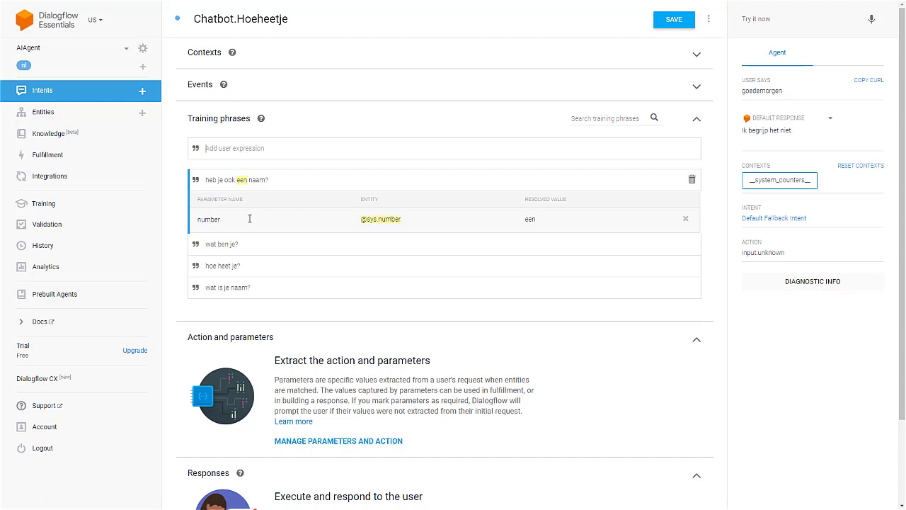
pyautogui.doubleClick(241, 179)
pyautogui.click(686, 221)
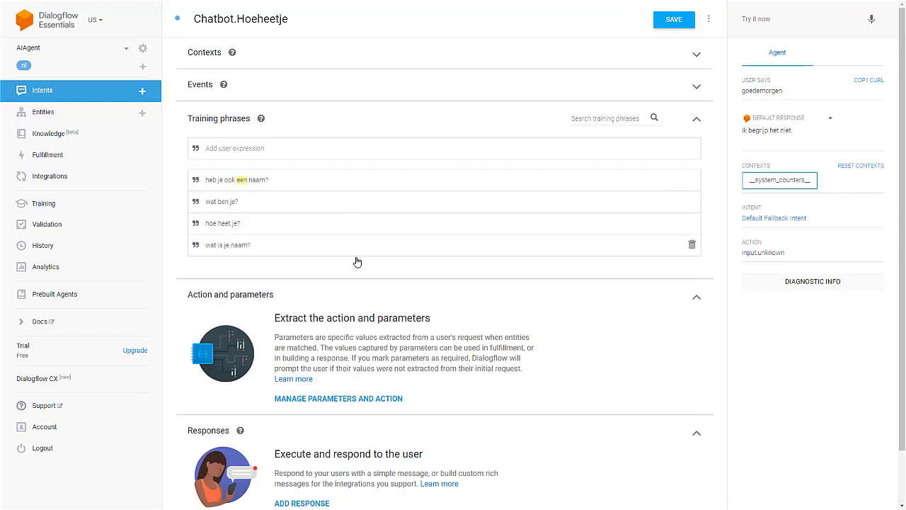
# - Add a text response to the Chatbot.Hoeheetje intent reading "Ik ben de grote krachtige AI bot"
pyautogui.scroll(-2, 391, 258)
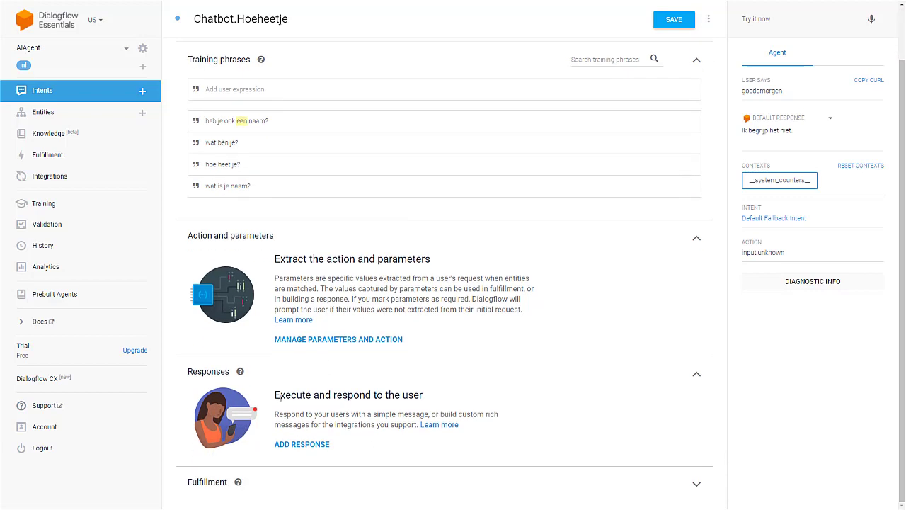
pyautogui.click(283, 444)
pyautogui.scroll(-2, 357, 405)
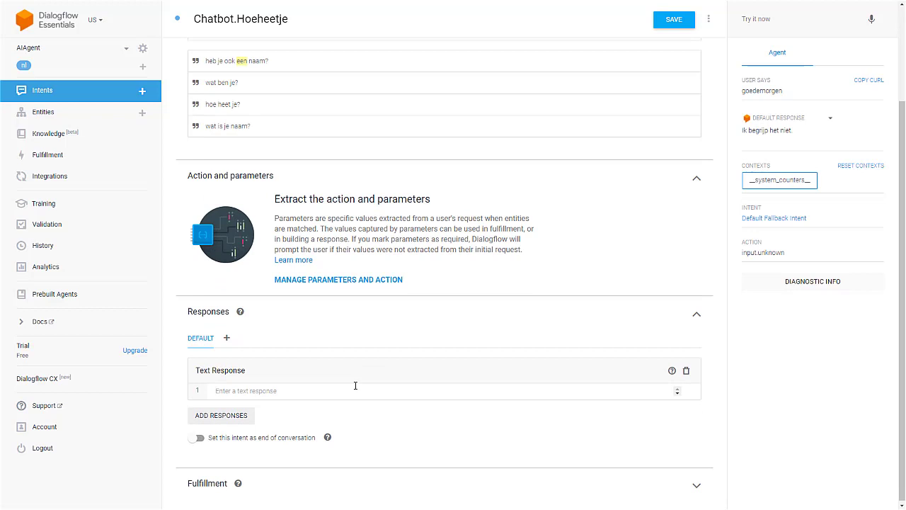
pyautogui.click(227, 391)
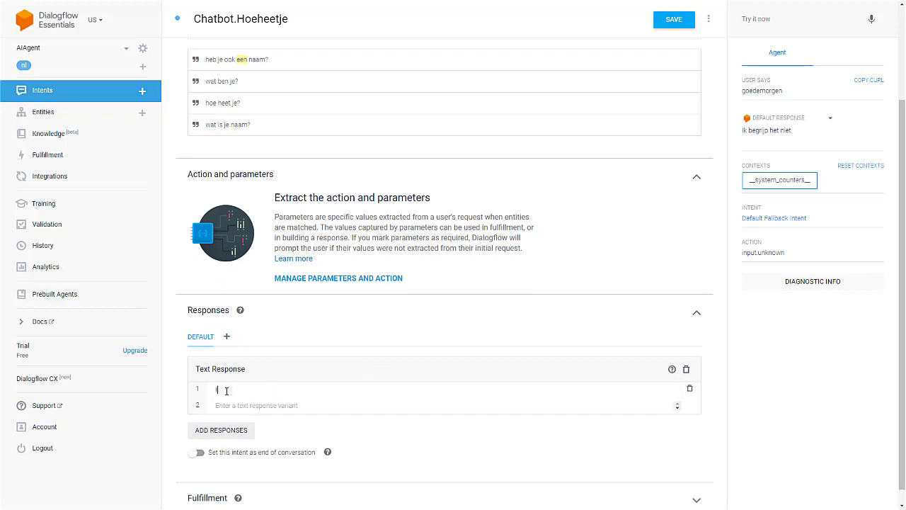
pyautogui.write('Ik ben de grote krachtige AI bot')
# - Add the second text response variant "Ik ben AI de bot!" and save the intent
pyautogui.click(231, 406)
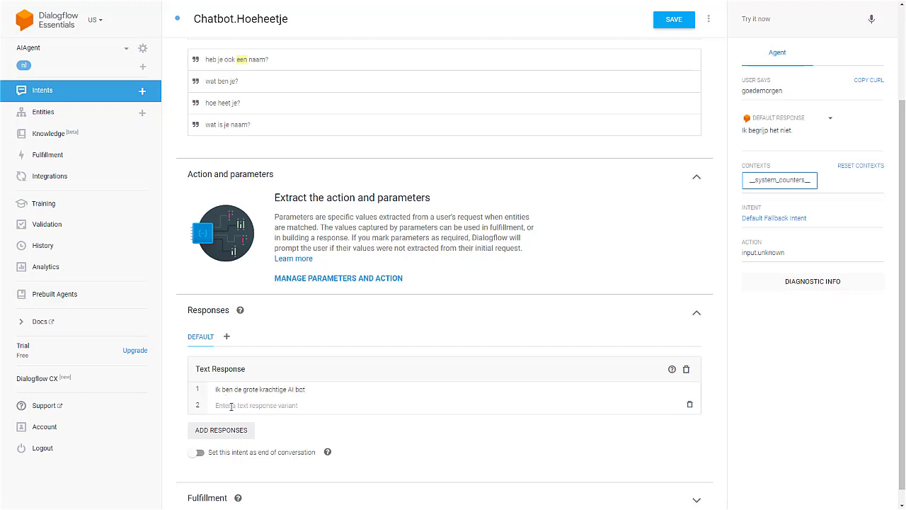
pyautogui.write('Ik be')
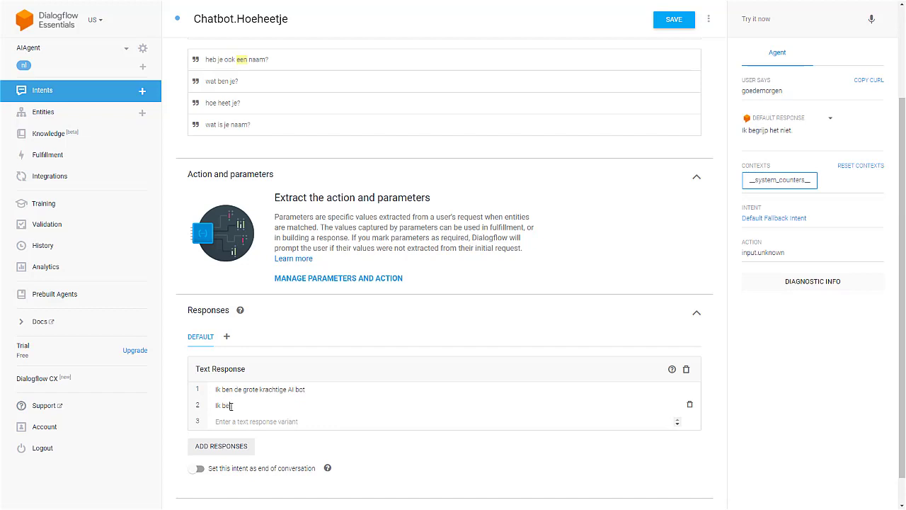
pyautogui.write('n AI de bot!')
pyautogui.click(678, 25)
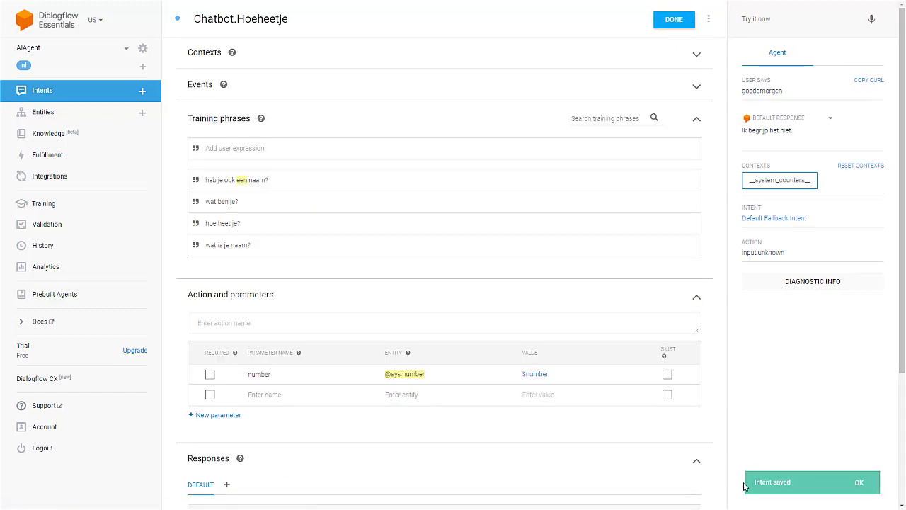
pyautogui.click(857, 486)
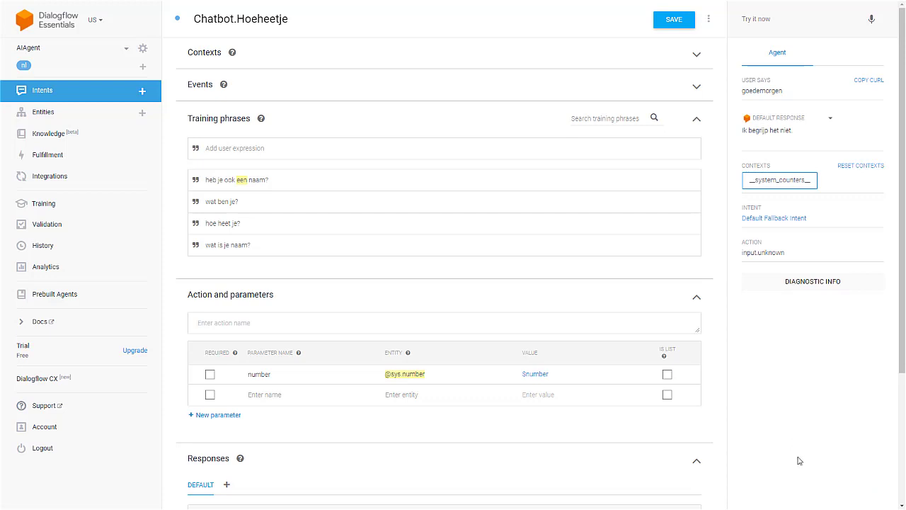
# - Test the agent with the messages "hoe heet je?" and "wat is je naam?", and return to the list of intents
pyautogui.click(751, 20)
pyautogui.write('hoe heet ')
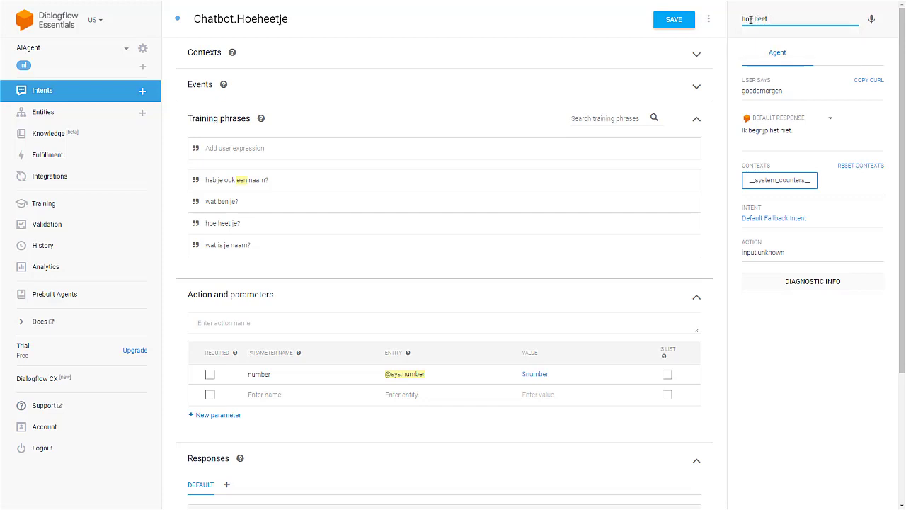
pyautogui.write('je?')
pyautogui.press('Return')
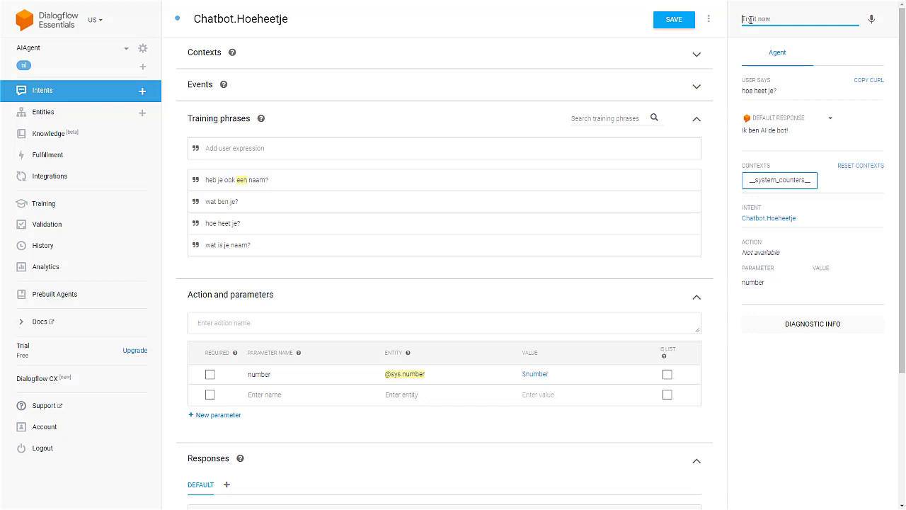
pyautogui.write('wat is je naam?')
pyautogui.press('Return')
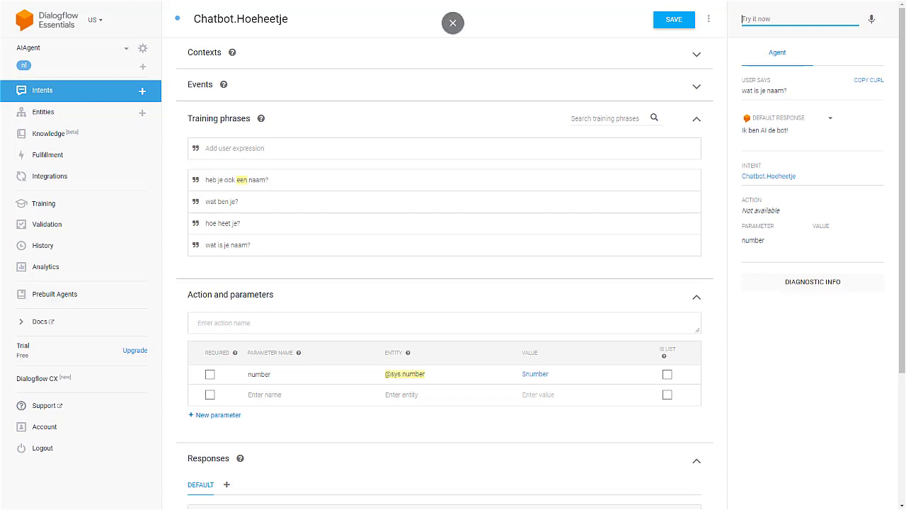
pyautogui.click(67, 95)
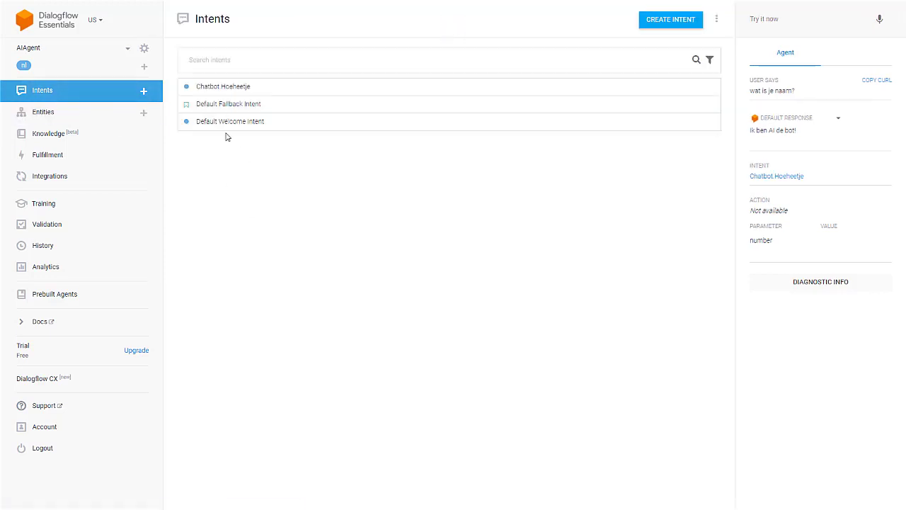